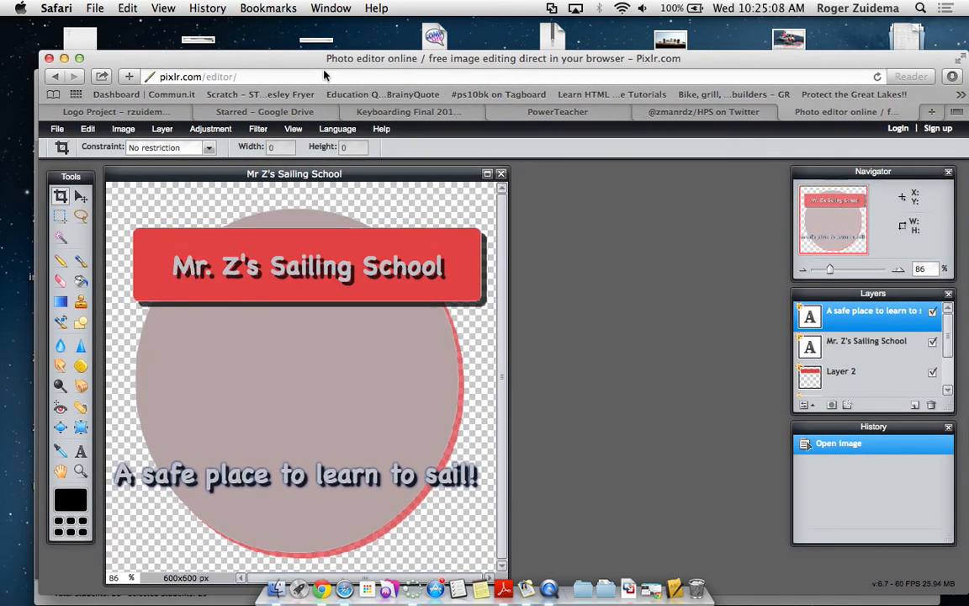
# Step: Look through the logo's layer stack, from the background Layer 0 up to the tagline text layer
pyautogui.moveTo(305, 65); pyautogui.dragTo(333, 58)
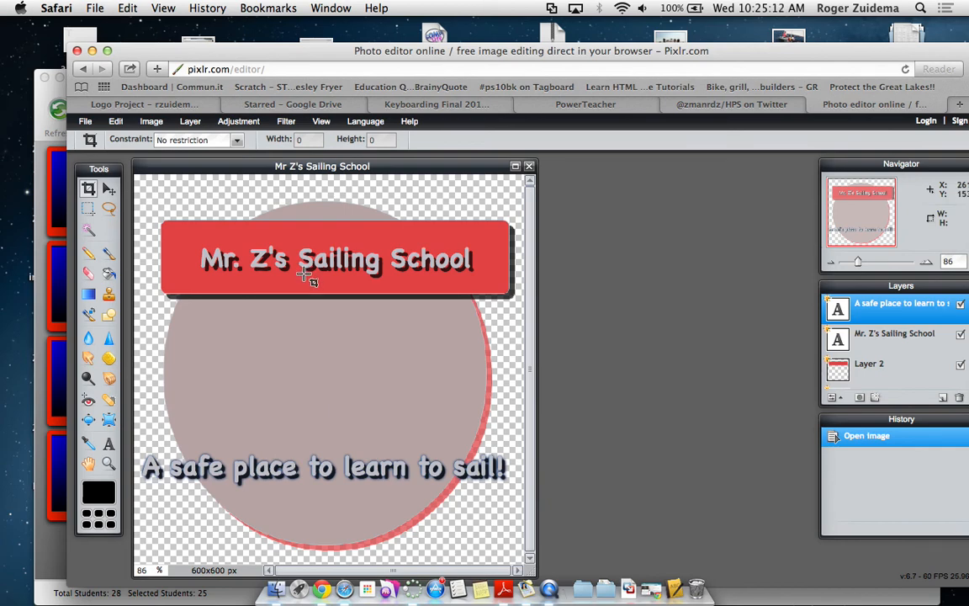
pyautogui.moveTo(690, 50); pyautogui.dragTo(632, 48)
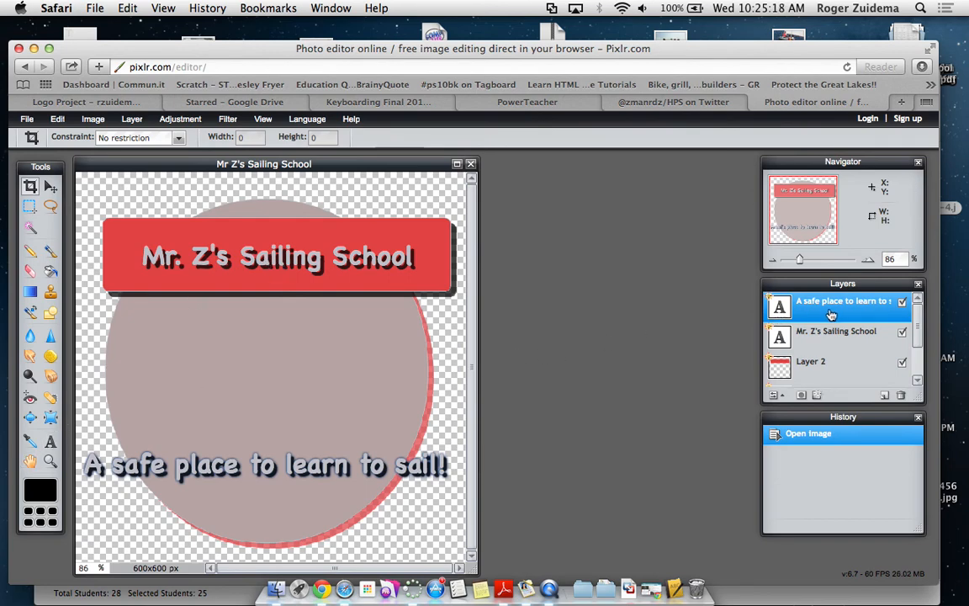
pyautogui.click(917, 380)
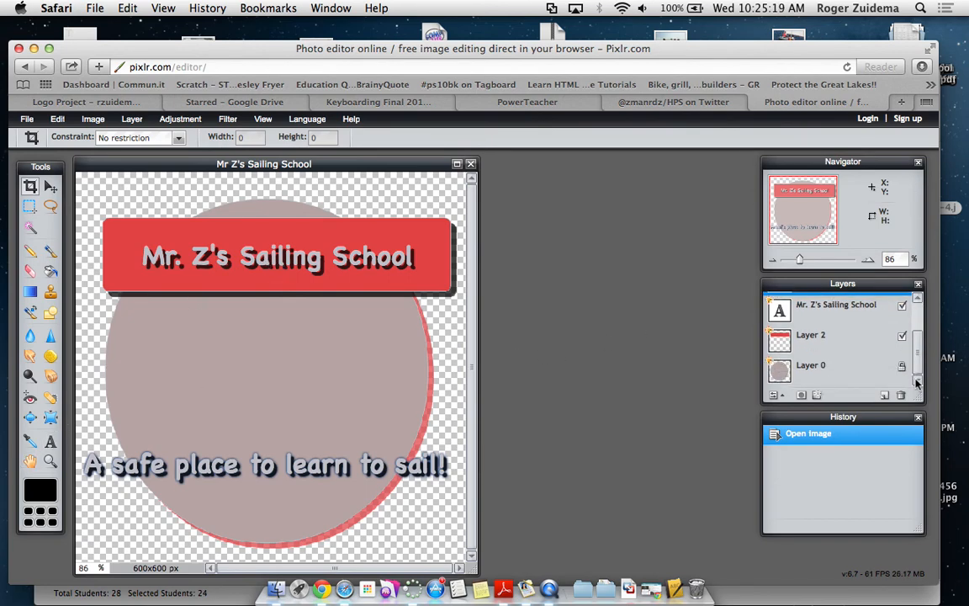
pyautogui.click(831, 368)
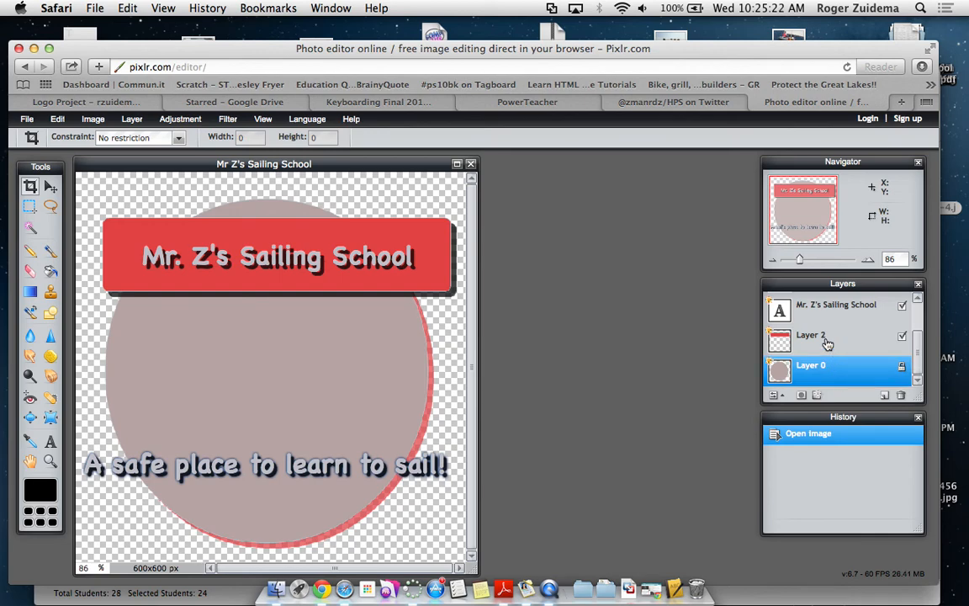
pyautogui.click(829, 340)
pyautogui.click(829, 306)
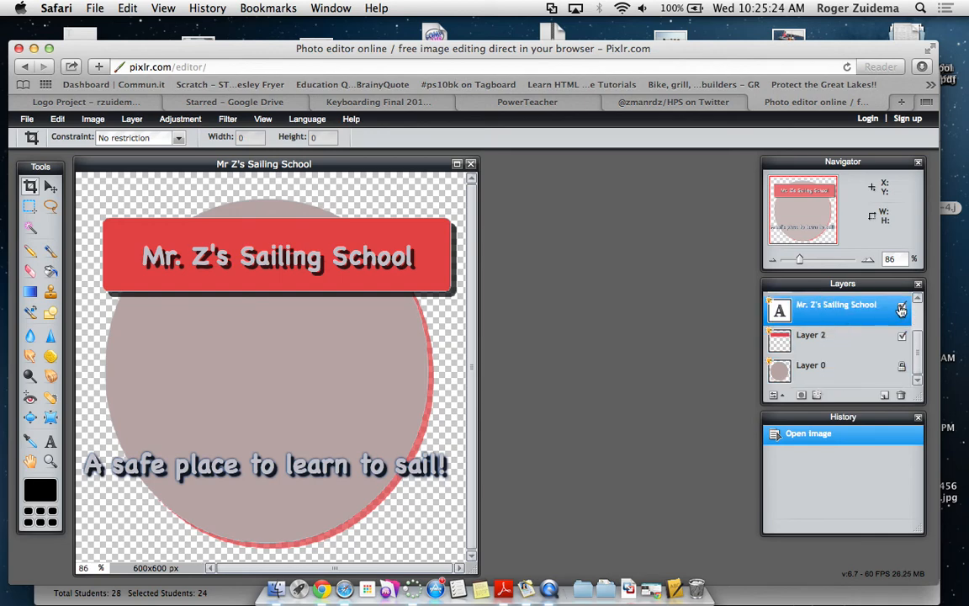
pyautogui.click(918, 298)
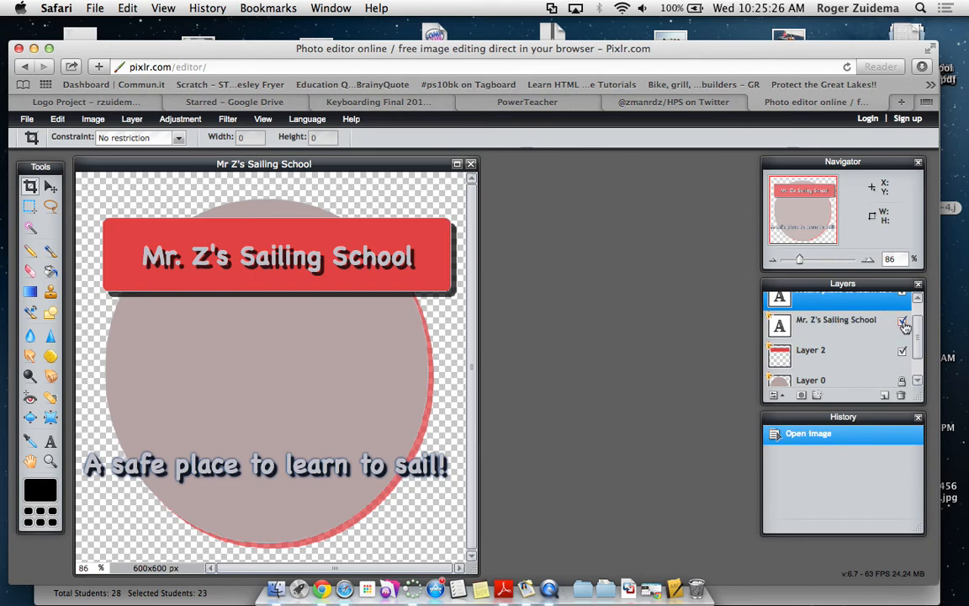
pyautogui.moveTo(921, 341); pyautogui.dragTo(919, 318)
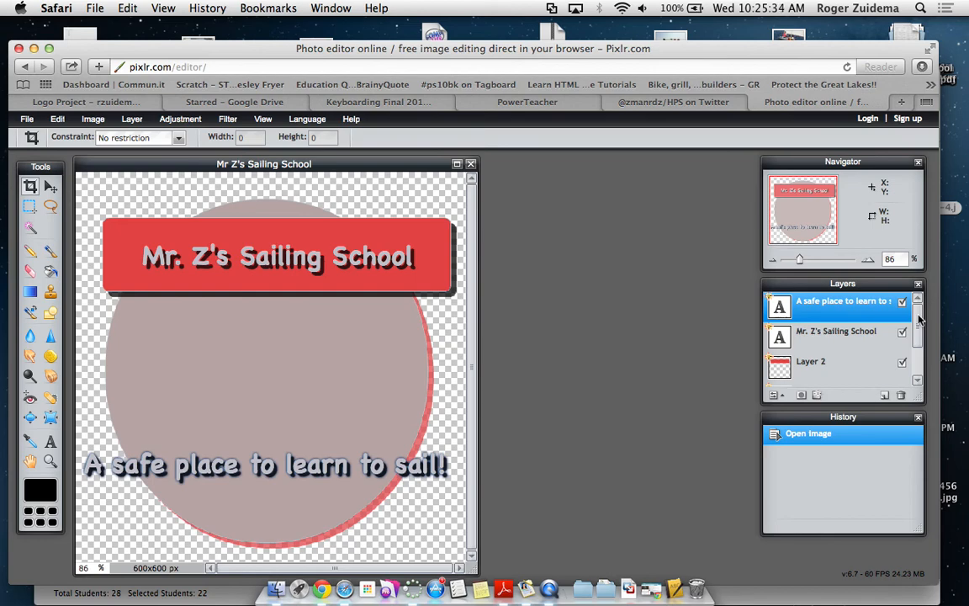
# Step: Add the Desktop image "Screen Shot 2014-05-06 at 8.08.44 PM" to the logo as a new layer
pyautogui.moveTo(254, 49); pyautogui.dragTo(347, 77)
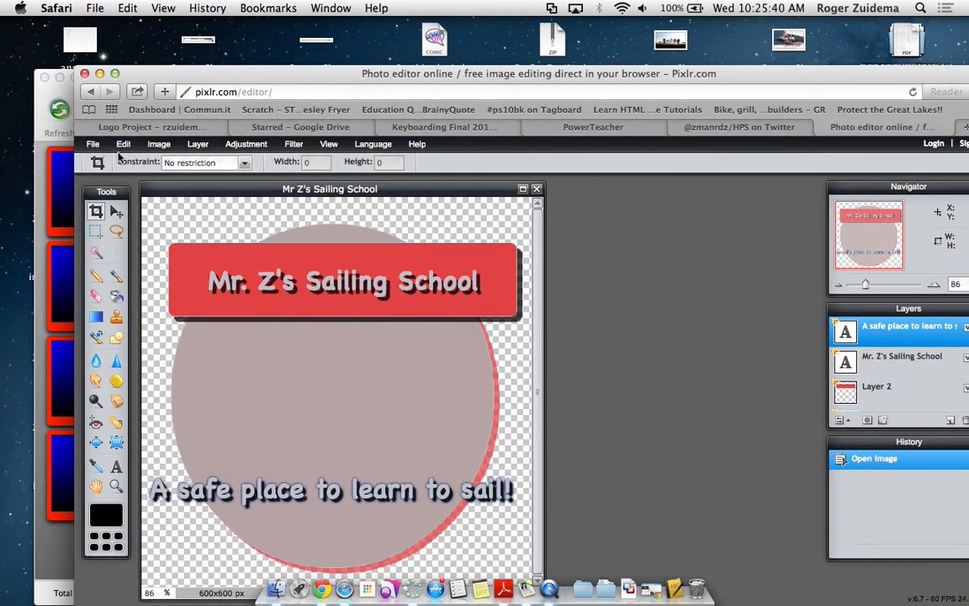
pyautogui.click(200, 147)
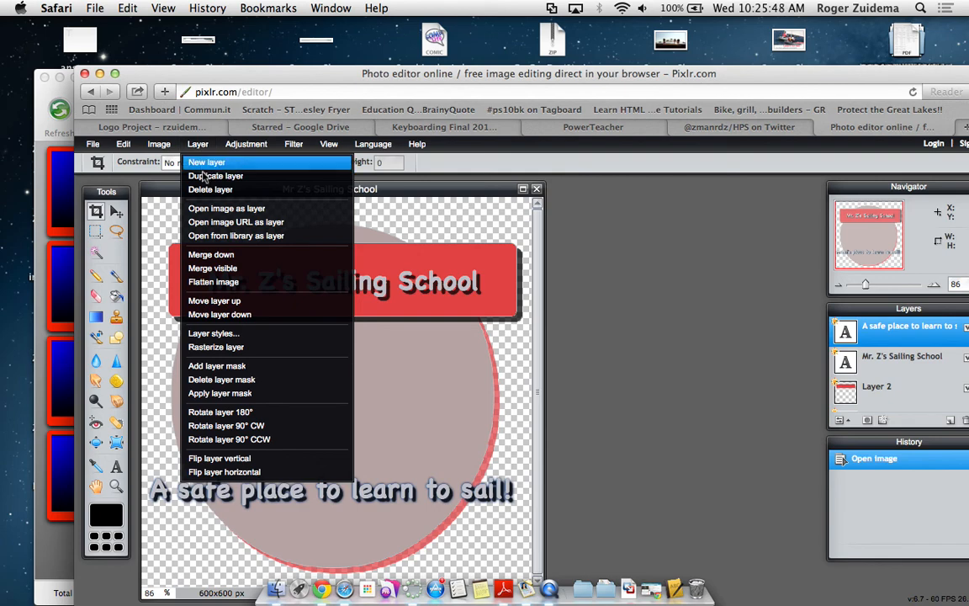
pyautogui.click(249, 212)
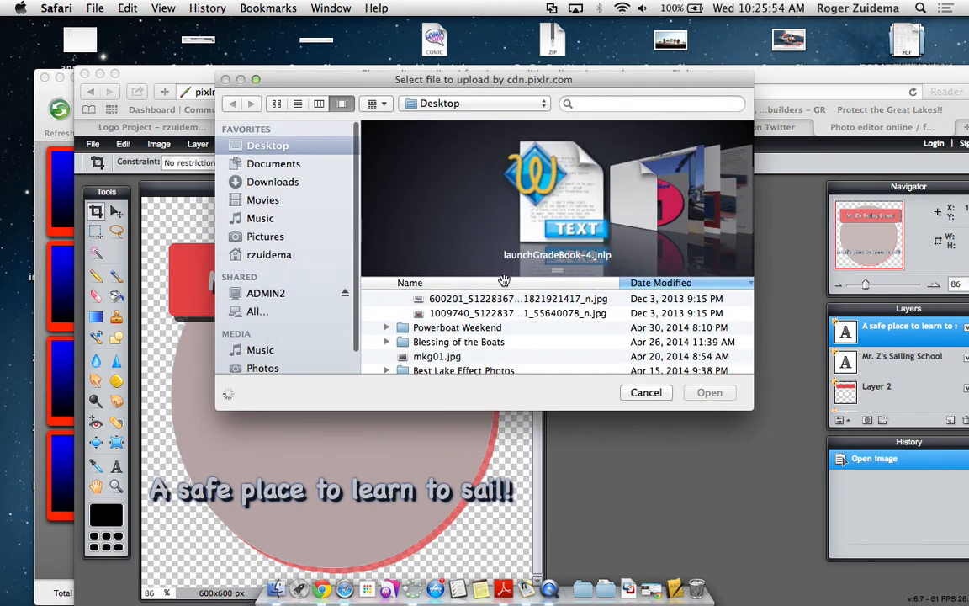
pyautogui.press('Down')
pyautogui.press('Down')
pyautogui.press('Down')
pyautogui.press('Down')
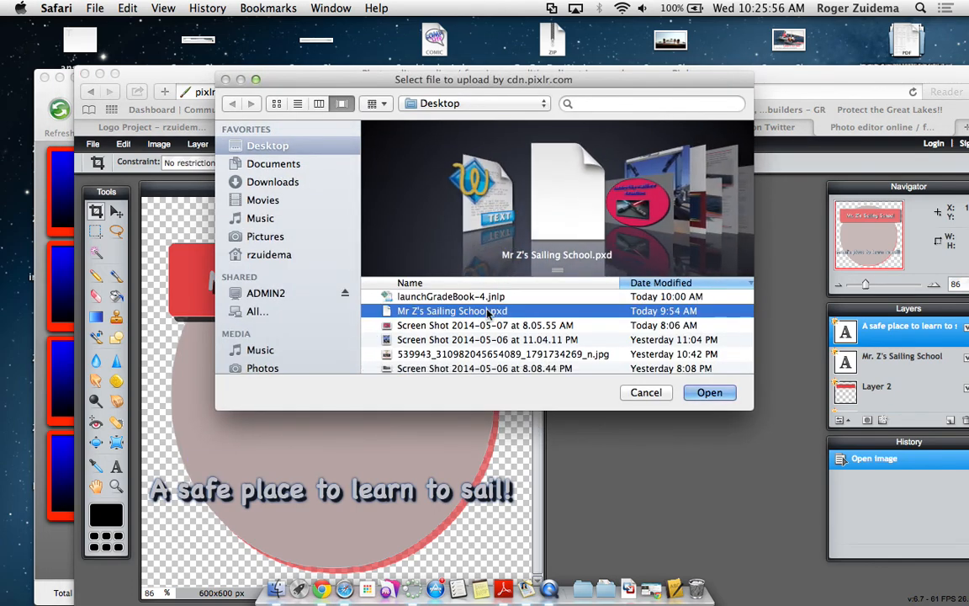
pyautogui.press('Down')
pyautogui.press('Down')
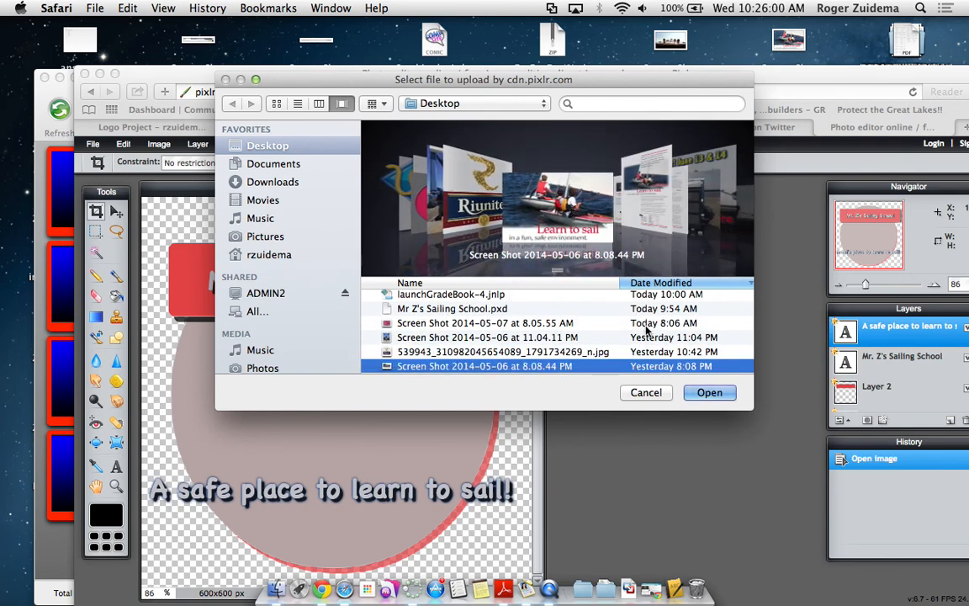
pyautogui.click(709, 392)
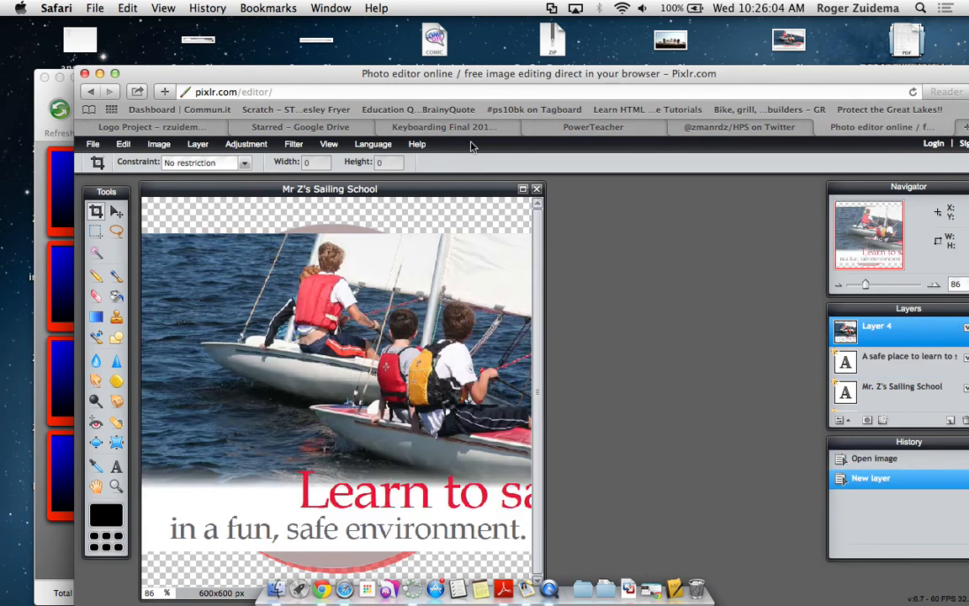
# Step: Free-transform the sailing photo down to a small size, place it between the red banner and the tagline, and apply the changes
pyautogui.moveTo(465, 75); pyautogui.dragTo(454, 29)
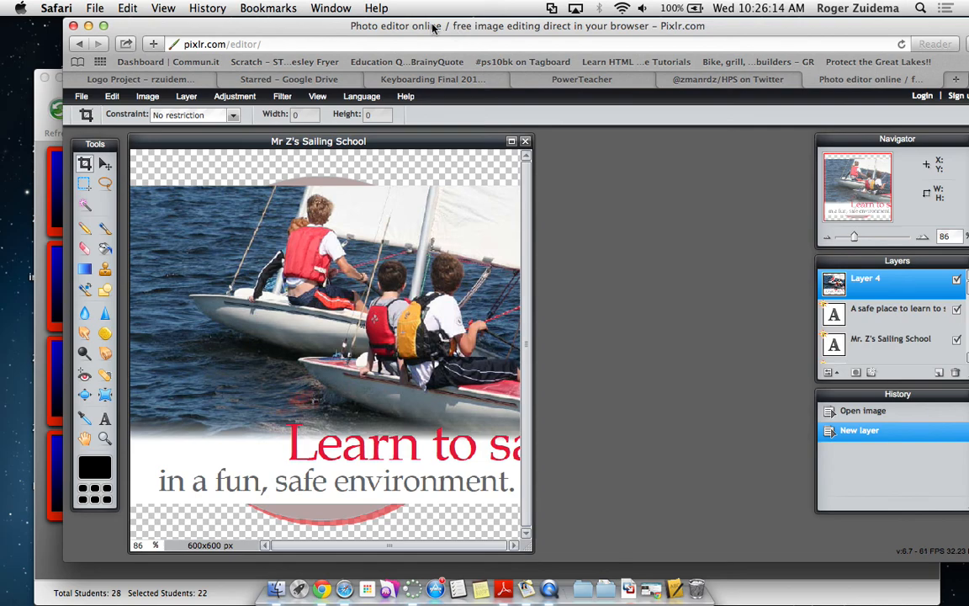
pyautogui.moveTo(348, 29); pyautogui.dragTo(446, 47)
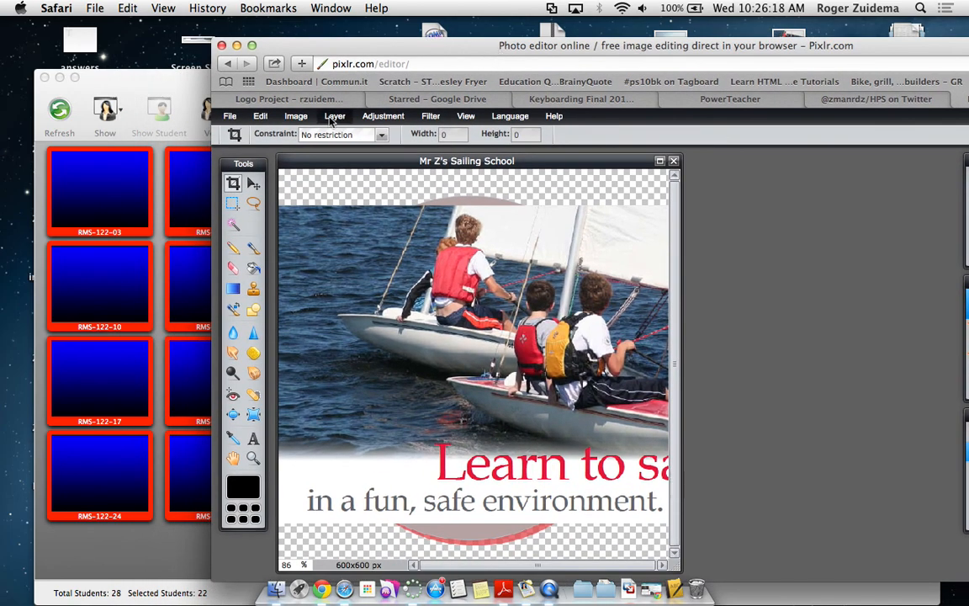
pyautogui.click(261, 116)
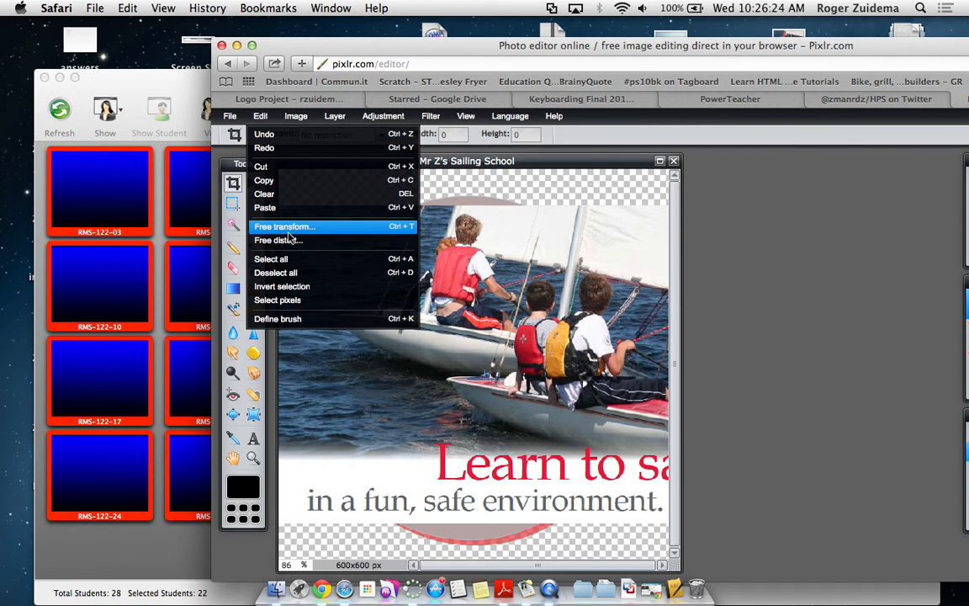
pyautogui.click(286, 229)
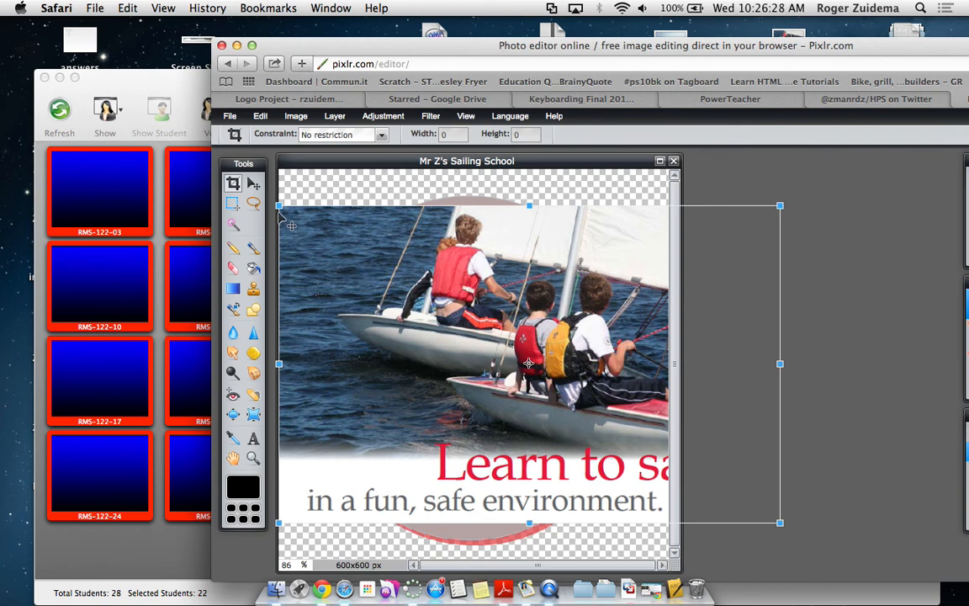
pyautogui.moveTo(280, 206); pyautogui.dragTo(434, 306)
pyautogui.moveTo(545, 387); pyautogui.dragTo(490, 391)
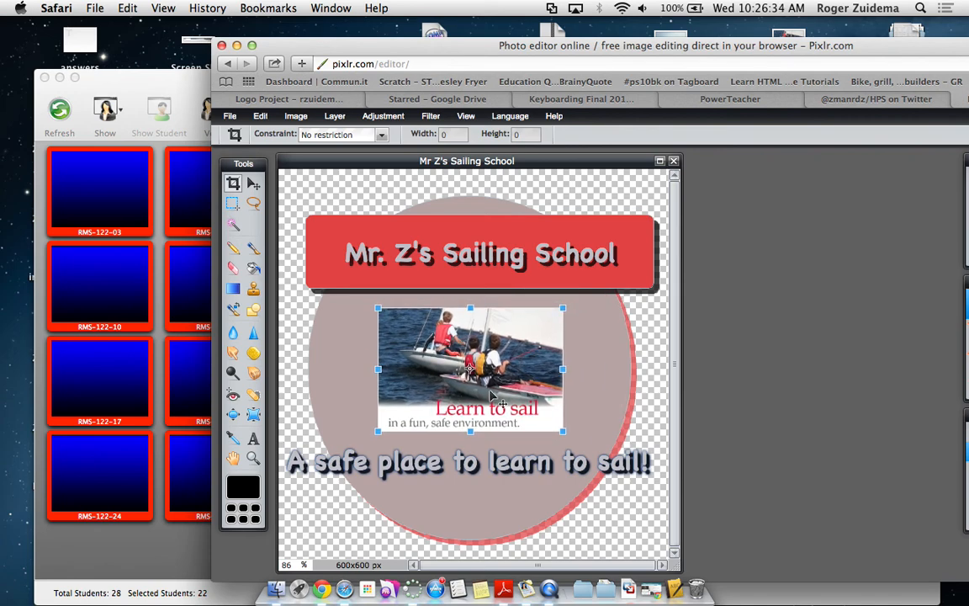
pyautogui.click(609, 380)
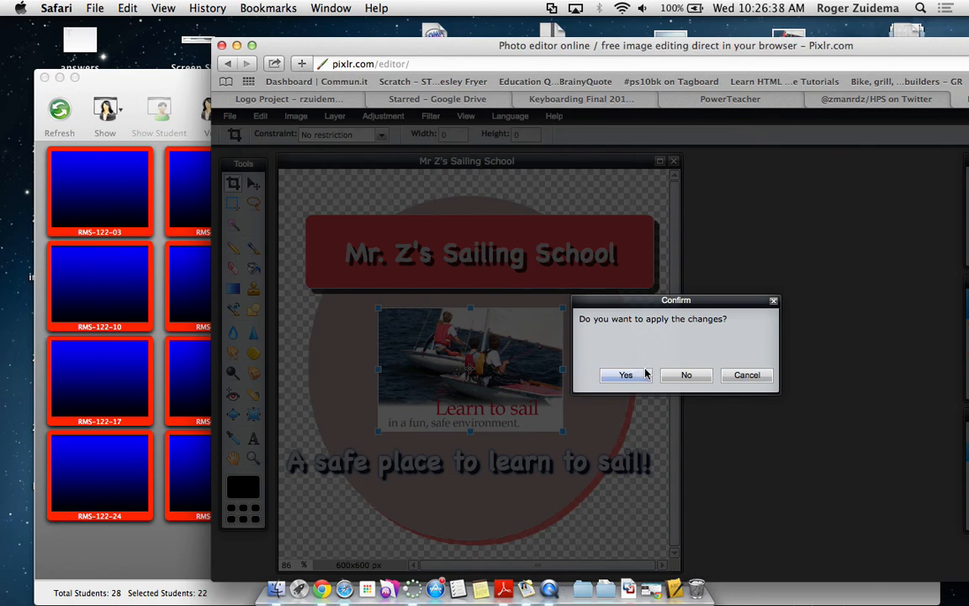
pyautogui.click(635, 379)
# Step: Erase the photo's "Learn to sail" caption area and soften its side edges and corners with the size 50 Eraser brush
pyautogui.moveTo(422, 52); pyautogui.dragTo(376, 46)
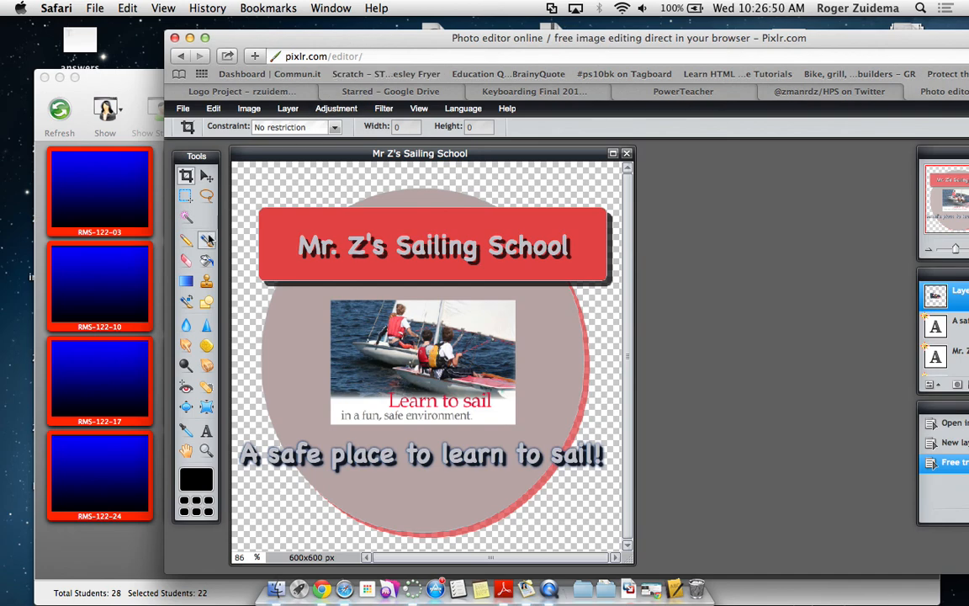
pyautogui.click(187, 262)
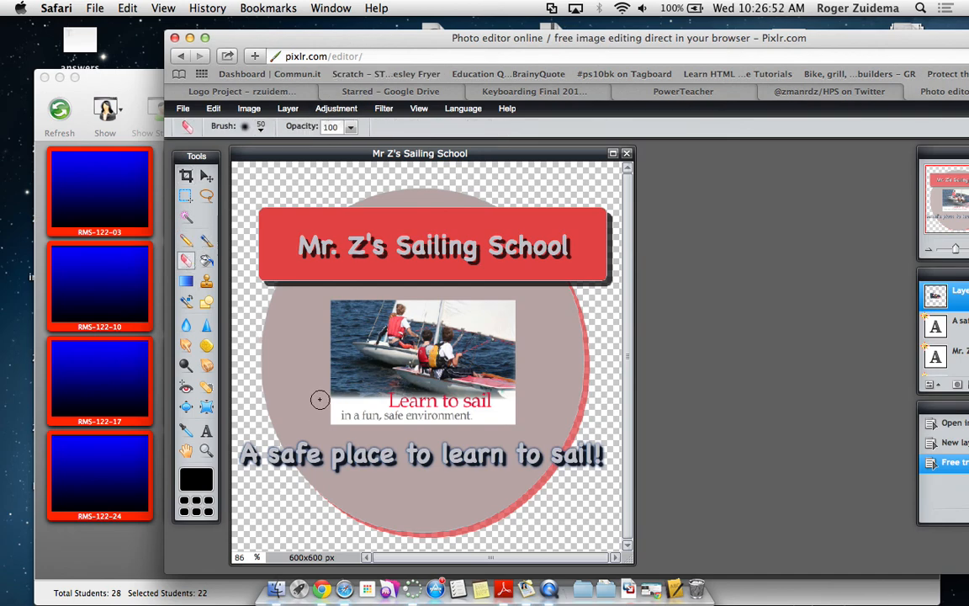
pyautogui.moveTo(387, 401)
pyautogui.mouseDown()
pyautogui.moveTo(528, 407)
pyautogui.moveTo(518, 416)
pyautogui.moveTo(379, 406)
pyautogui.moveTo(327, 414)
pyautogui.moveTo(532, 421)
pyautogui.moveTo(459, 416)
pyautogui.moveTo(362, 421)
pyautogui.mouseUp()
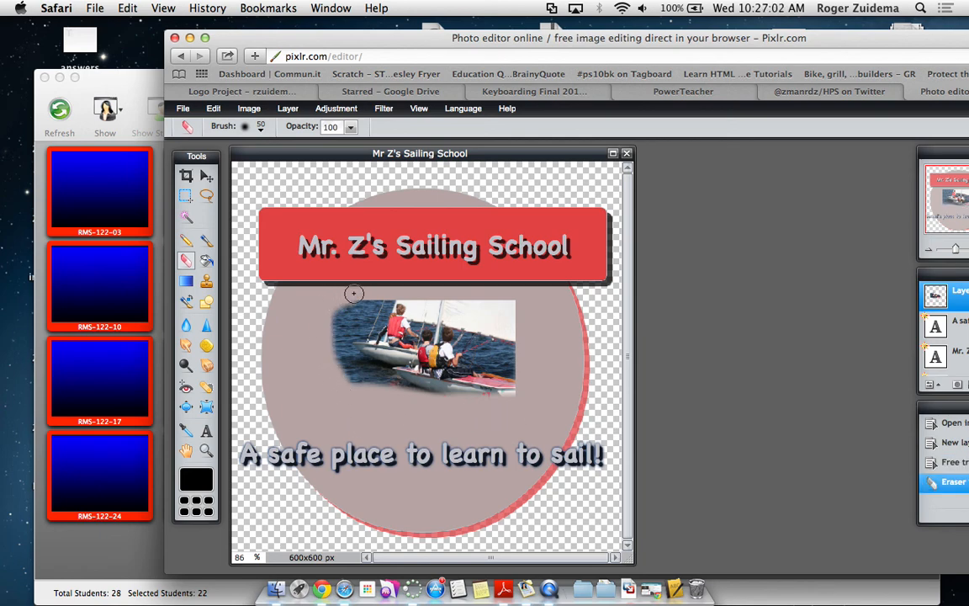
pyautogui.moveTo(304, 282); pyautogui.dragTo(349, 389)
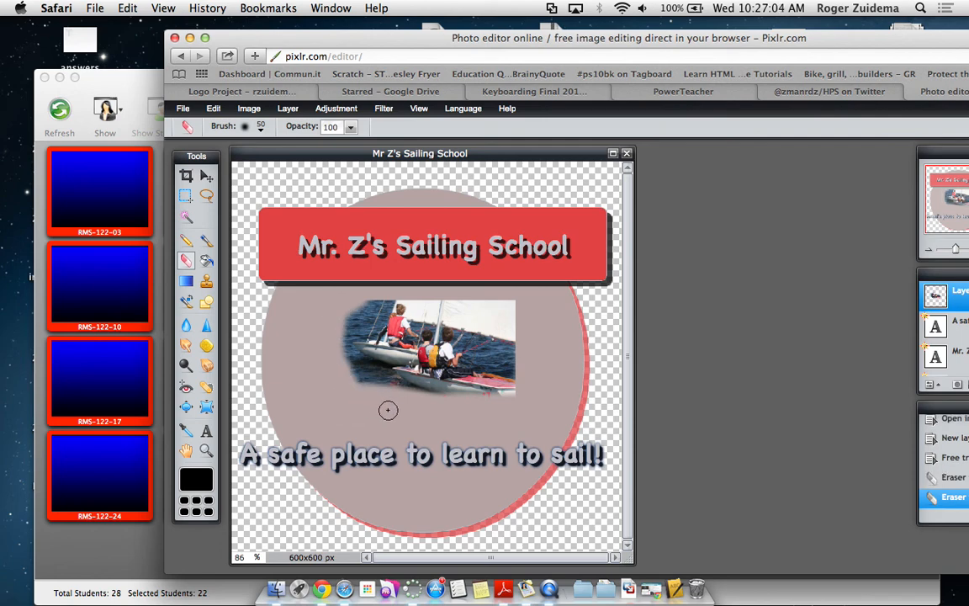
pyautogui.moveTo(515, 400)
pyautogui.mouseDown()
pyautogui.moveTo(520, 306)
pyautogui.moveTo(509, 300)
pyautogui.moveTo(542, 297)
pyautogui.moveTo(532, 321)
pyautogui.moveTo(473, 317)
pyautogui.mouseUp()
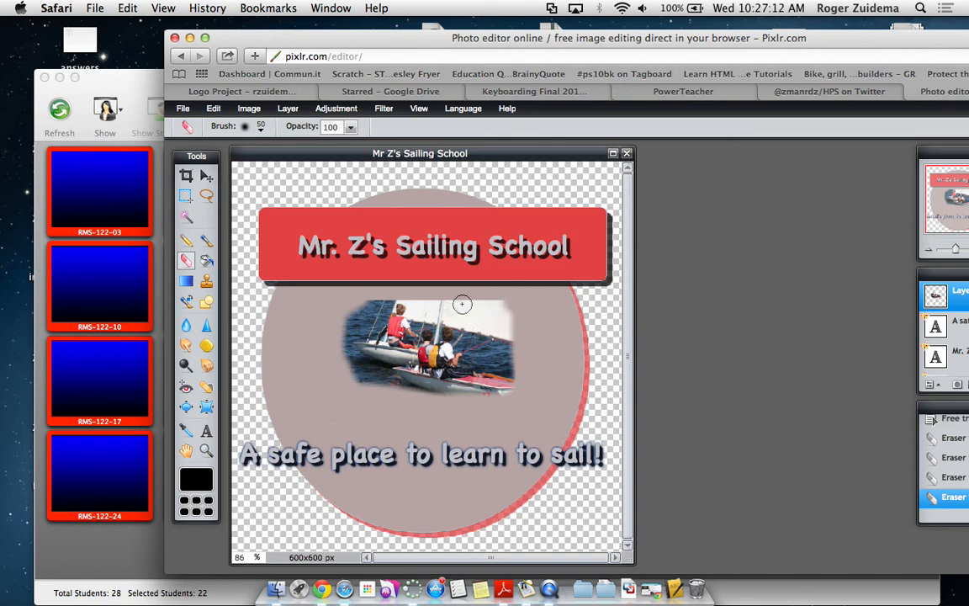
# Step: Select the two white sail areas of the photo with the Wand tool at tolerance 21 and clear each one
pyautogui.click(187, 217)
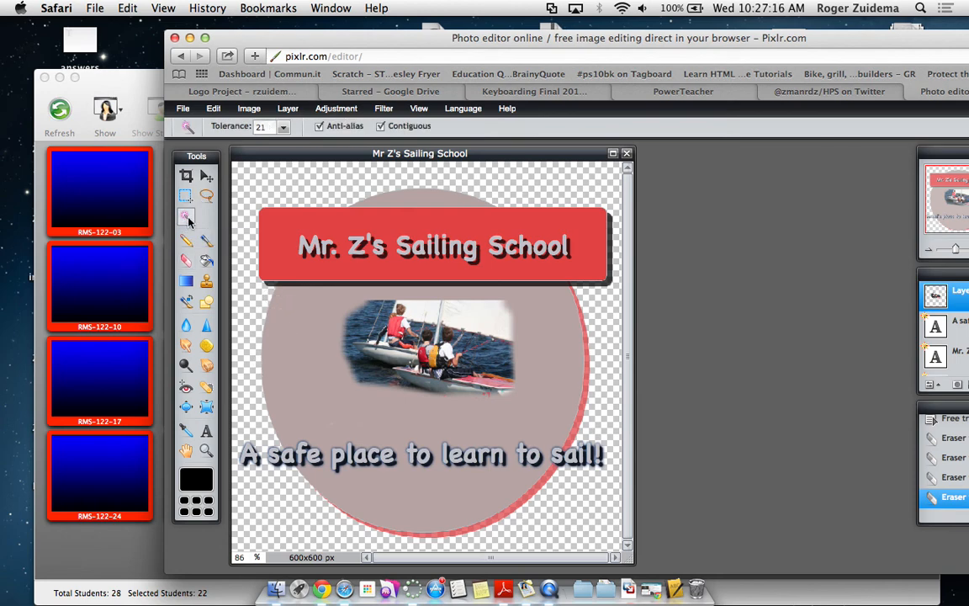
pyautogui.click(479, 324)
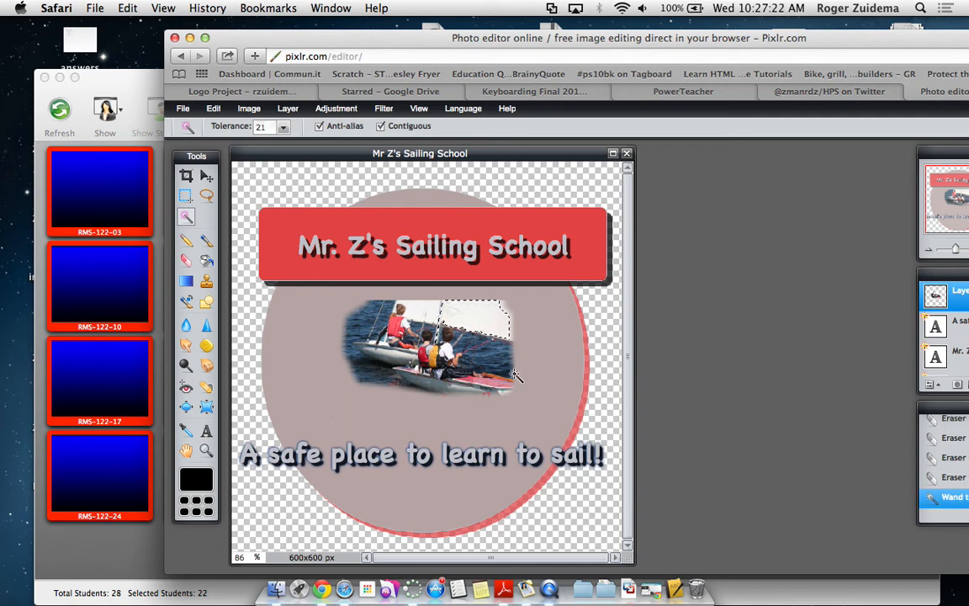
pyautogui.press('Delete')
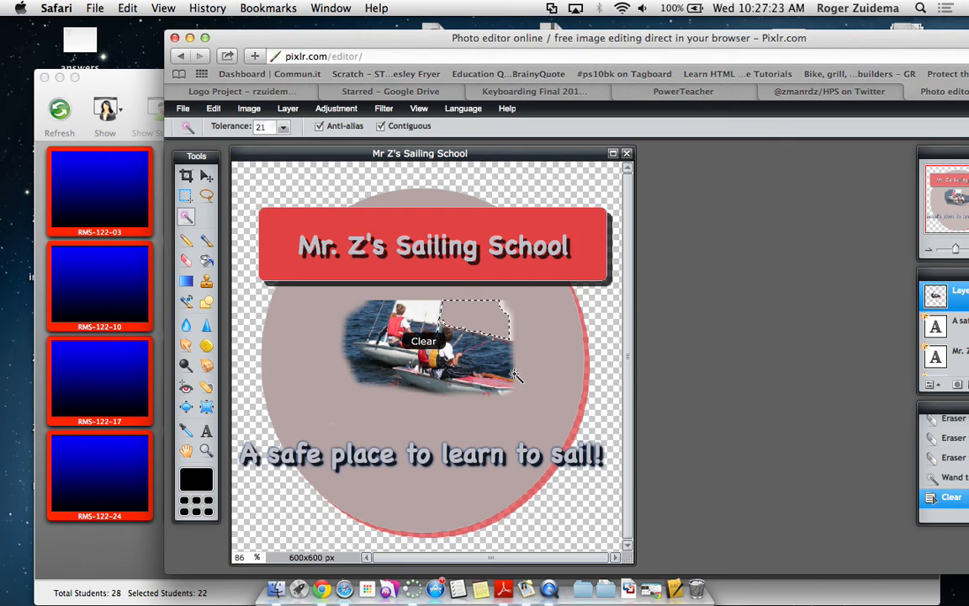
pyautogui.click(422, 311)
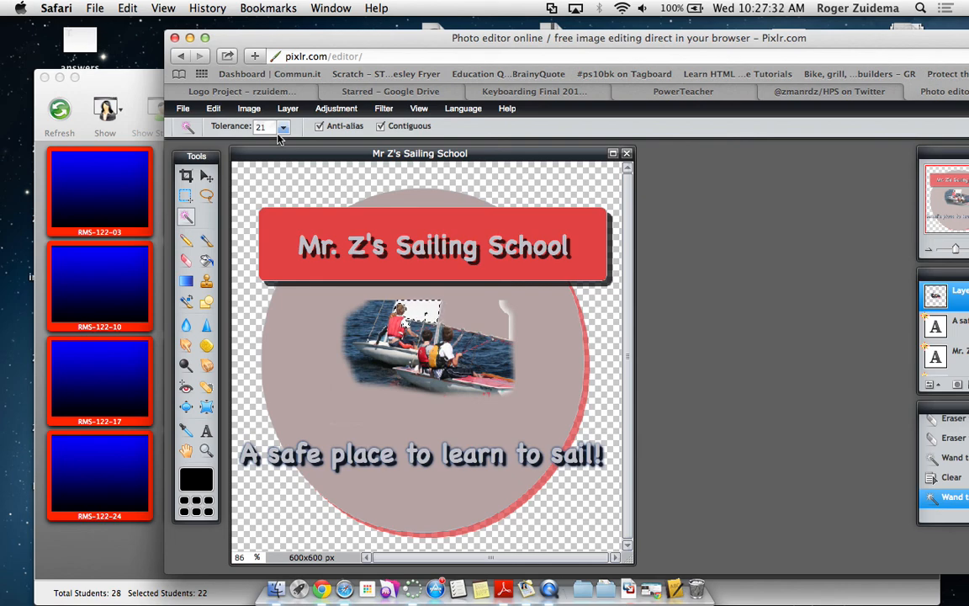
pyautogui.press('Delete')
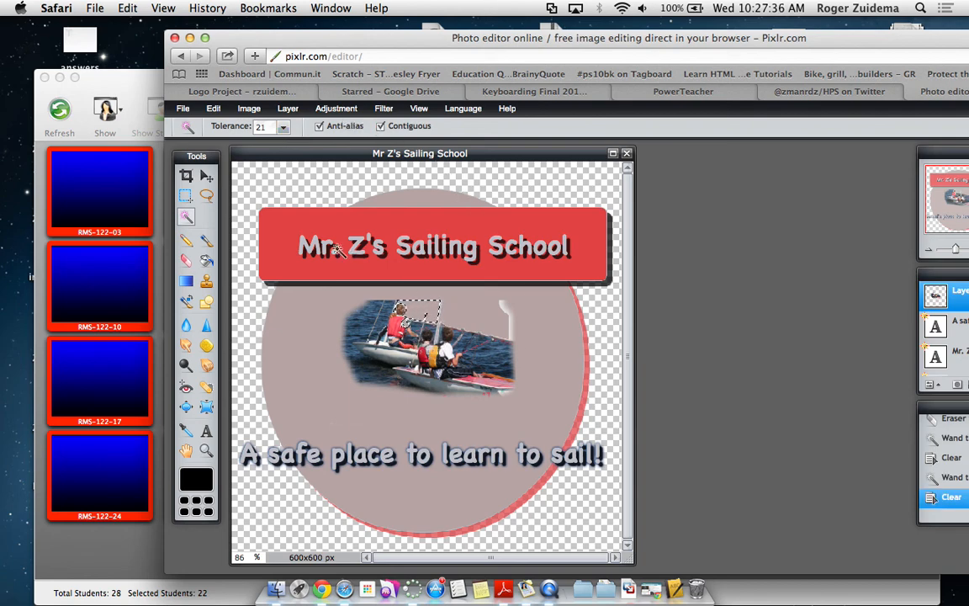
# Step: Select all of the photo layer and move the sailboat picture slightly down, closer to the tagline
pyautogui.click(206, 175)
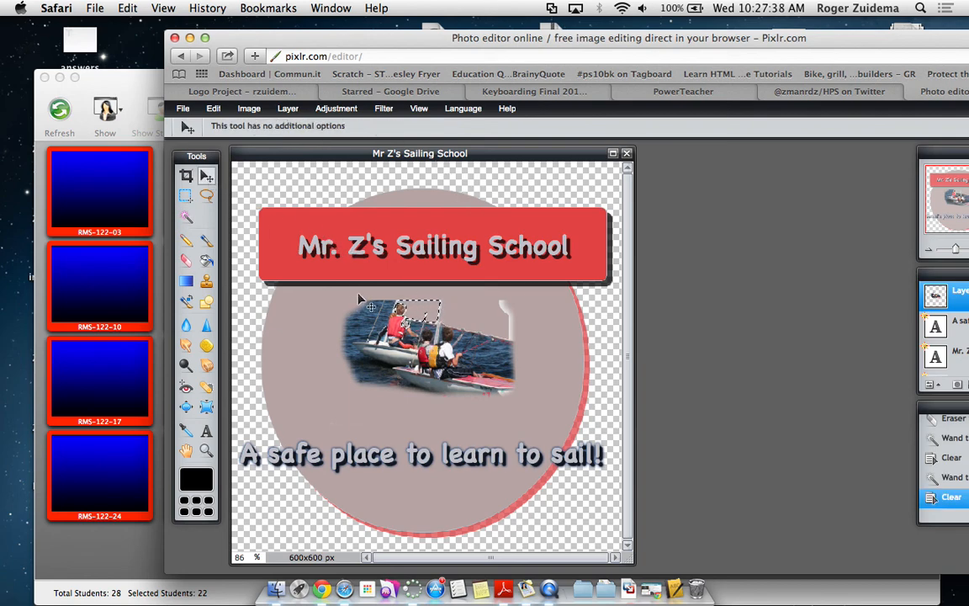
pyautogui.moveTo(236, 39); pyautogui.dragTo(318, 41)
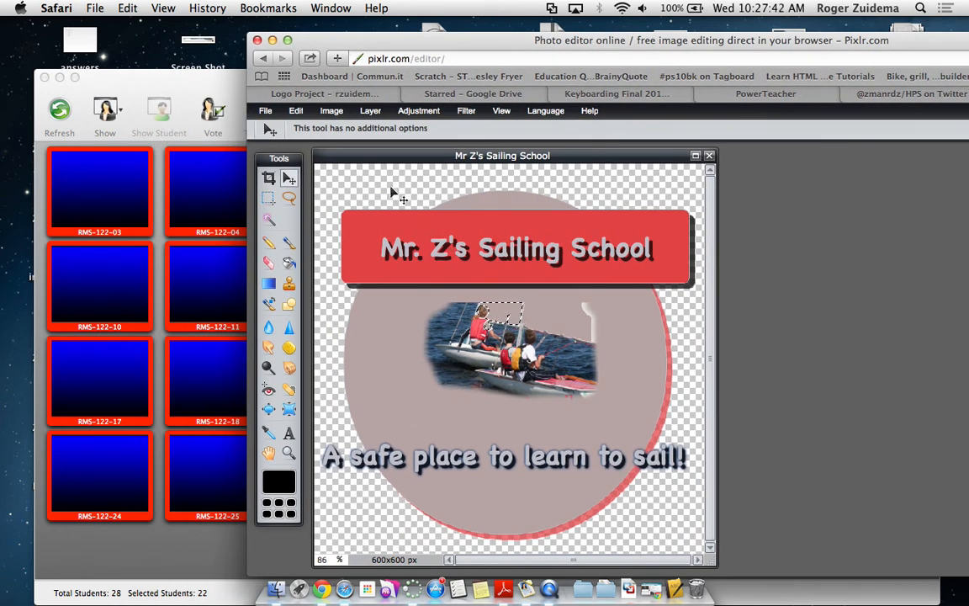
pyautogui.click(296, 111)
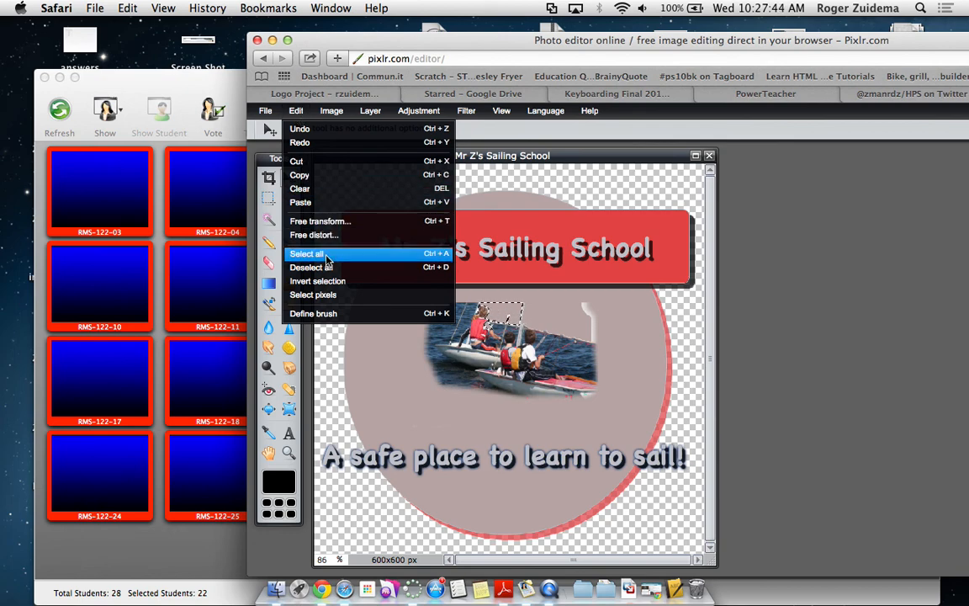
pyautogui.click(324, 254)
pyautogui.press('super+a')
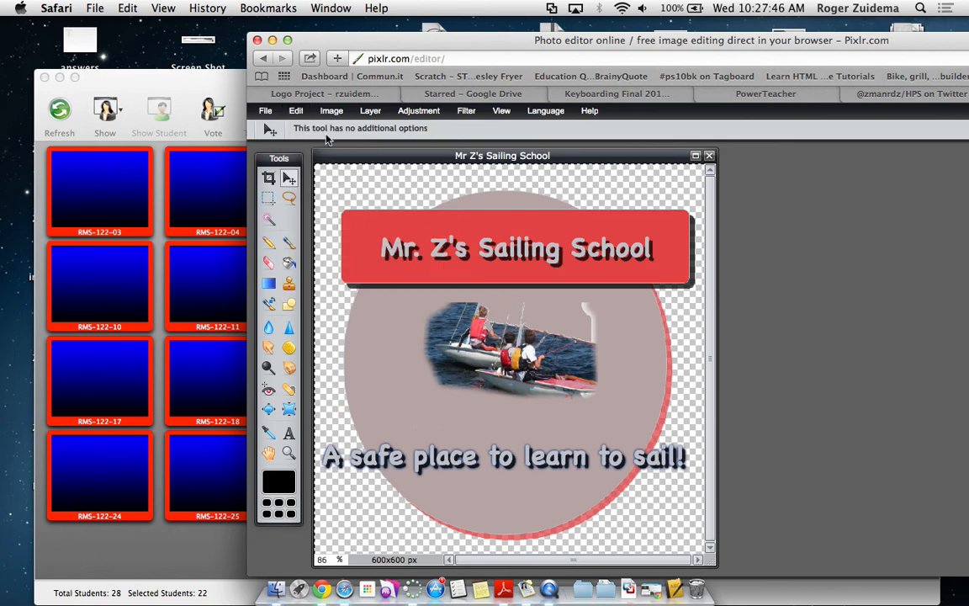
pyautogui.moveTo(534, 366)
pyautogui.mouseDown()
pyautogui.moveTo(512, 383)
pyautogui.moveTo(532, 381)
pyautogui.mouseUp()
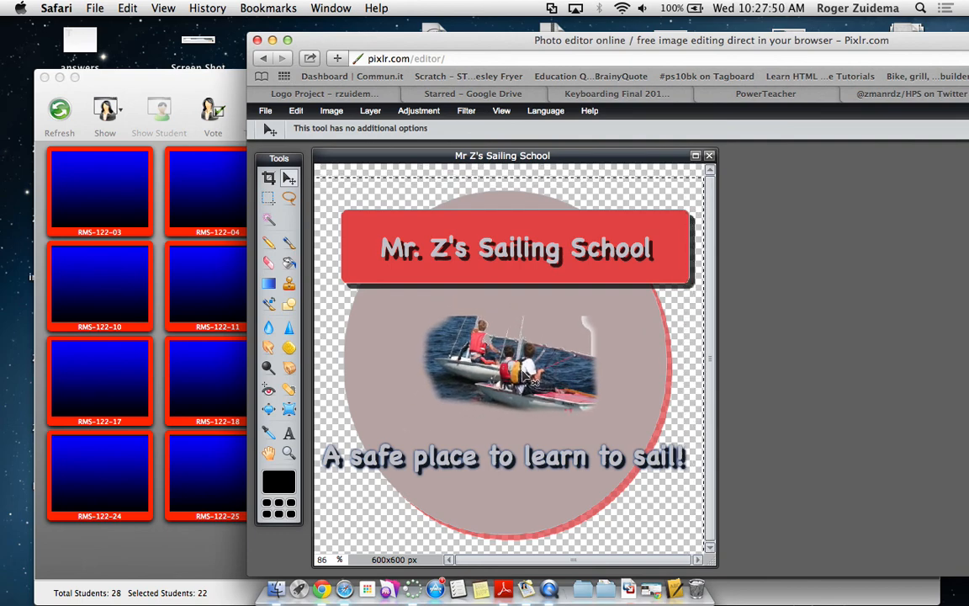
pyautogui.moveTo(589, 29); pyautogui.dragTo(528, 14)
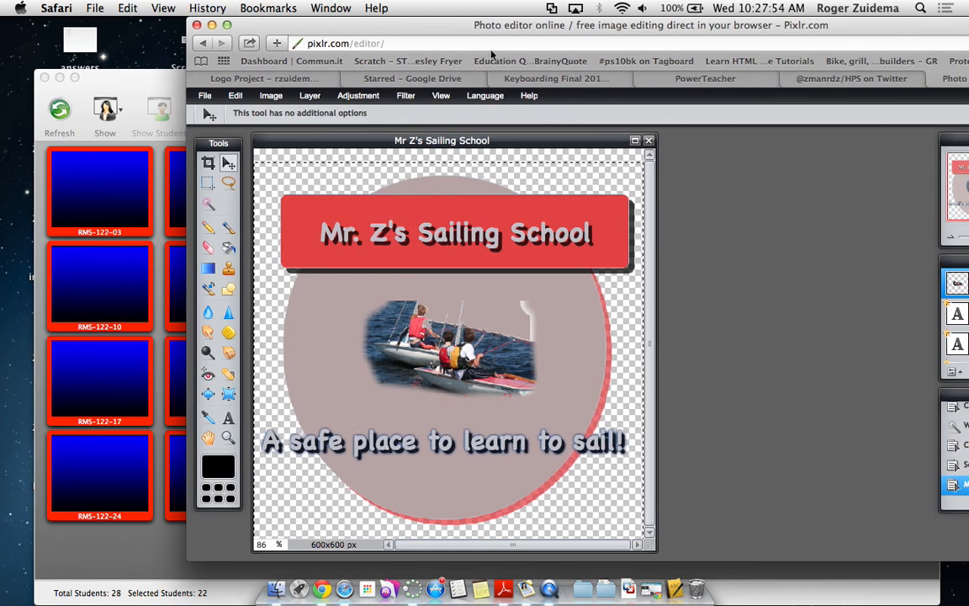
# Step: Apply a Halftone filter to the sailing photo with point size 3, multiplier 8, and both Add and Inverse enabled
pyautogui.click(406, 96)
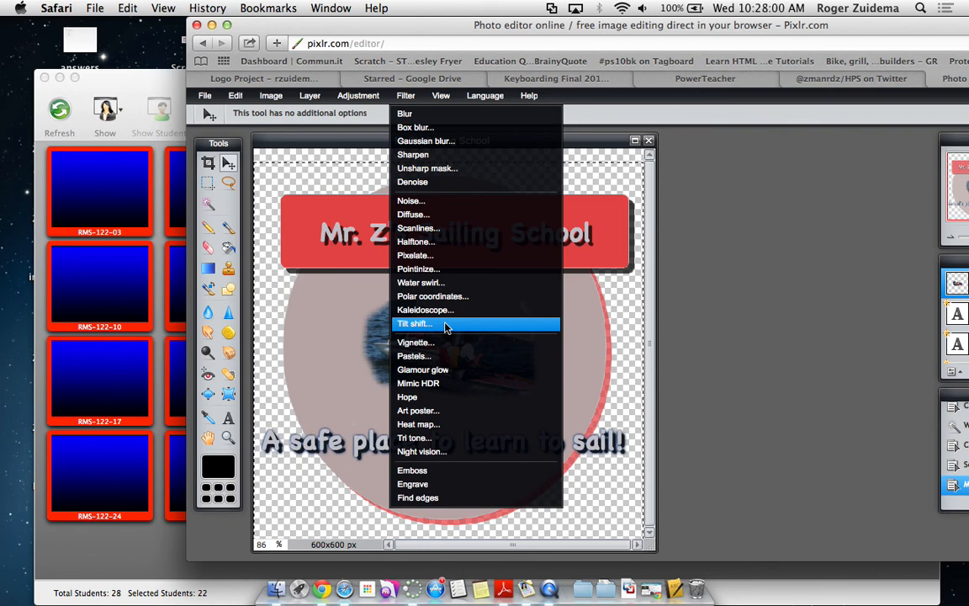
pyautogui.click(420, 242)
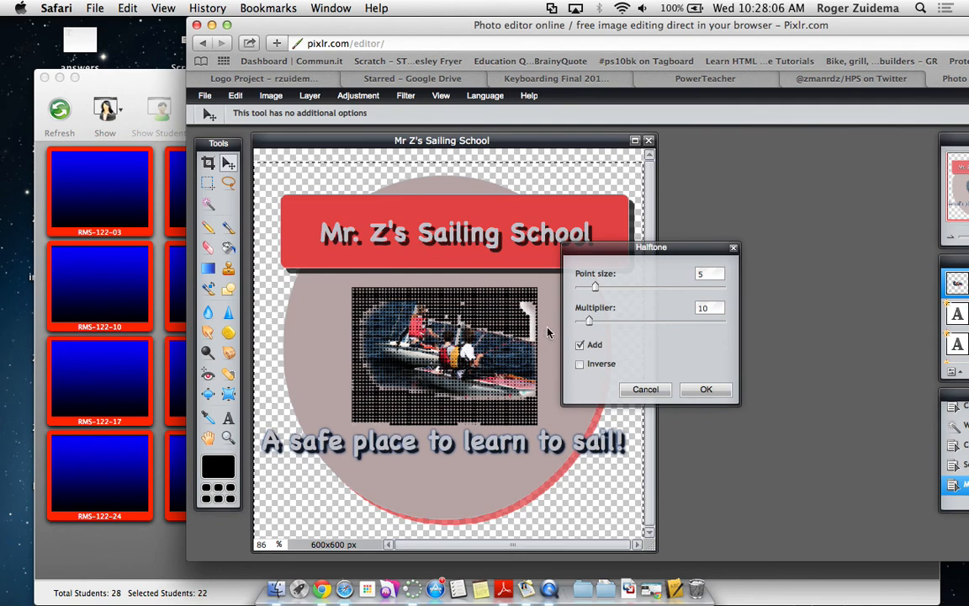
pyautogui.click(580, 364)
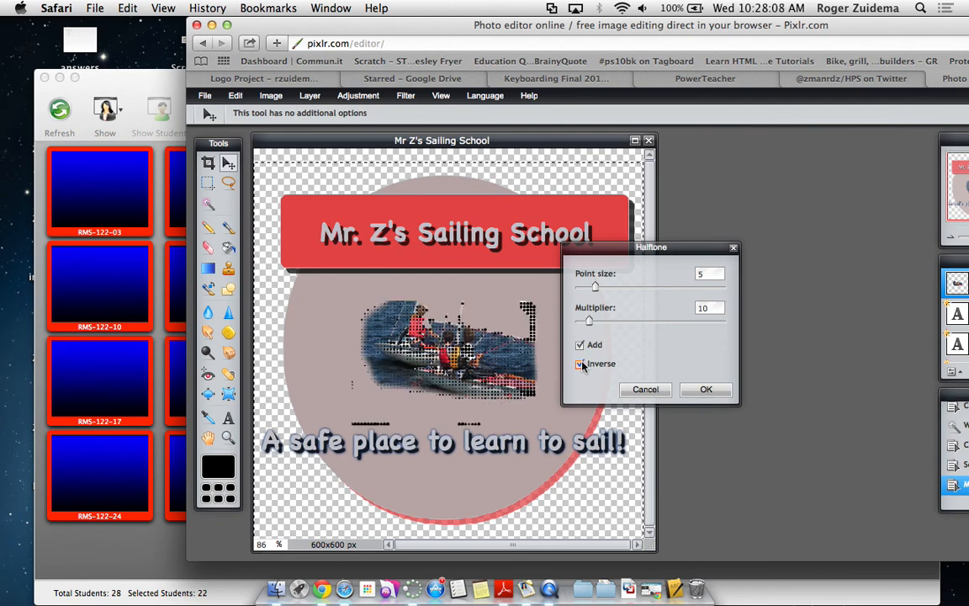
pyautogui.moveTo(588, 322); pyautogui.dragTo(590, 291)
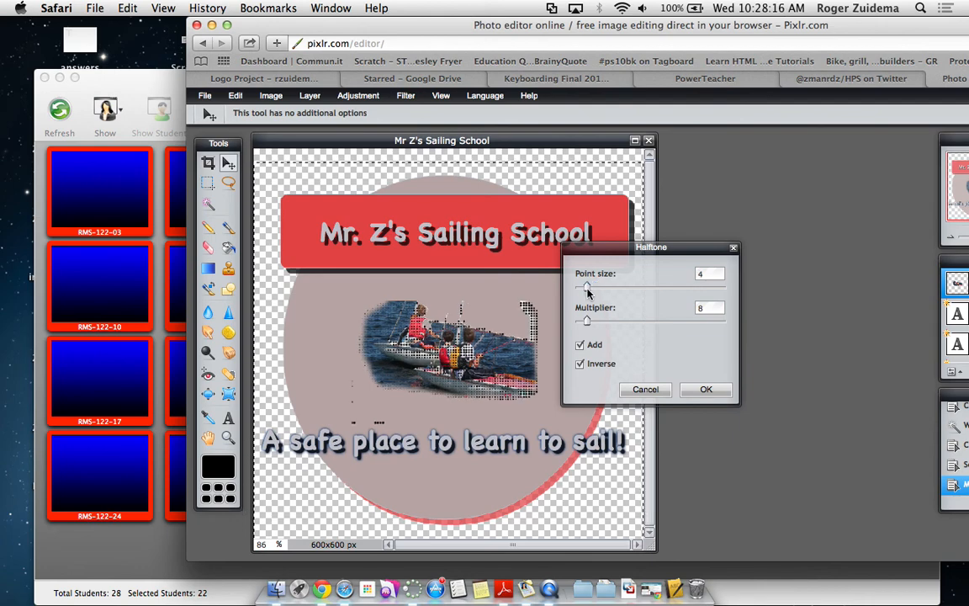
pyautogui.moveTo(588, 290); pyautogui.dragTo(581, 291)
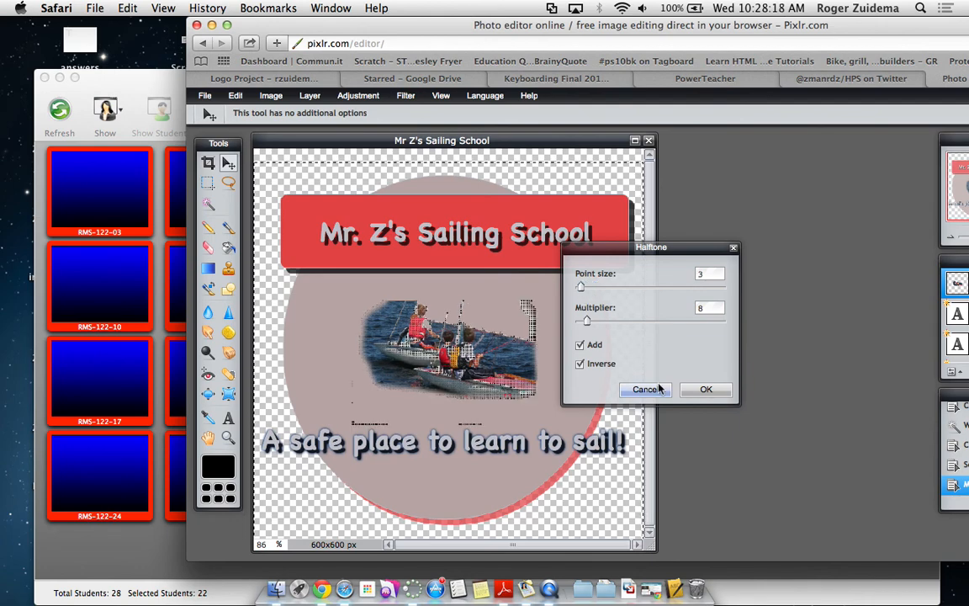
pyautogui.click(707, 391)
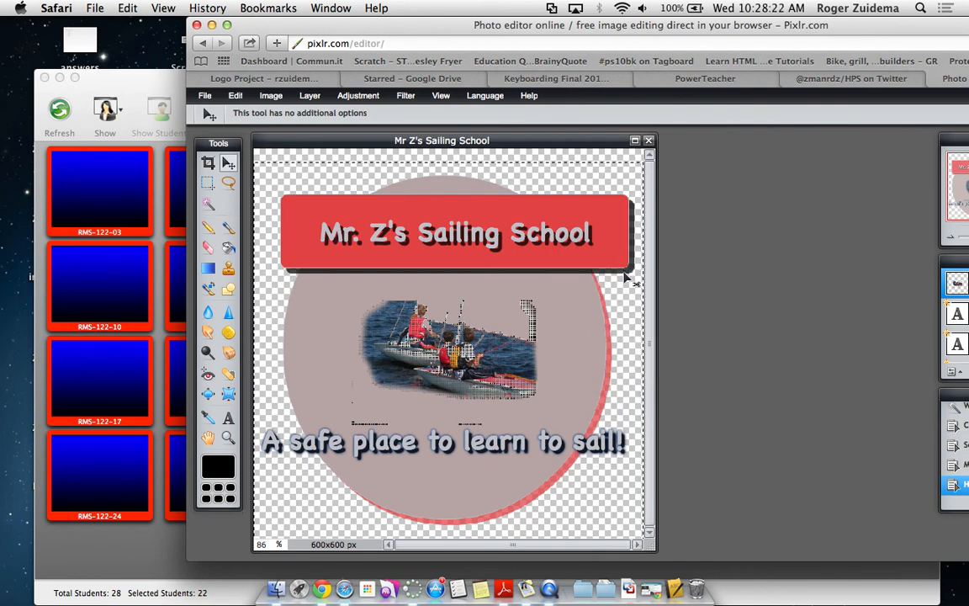
pyautogui.click(407, 96)
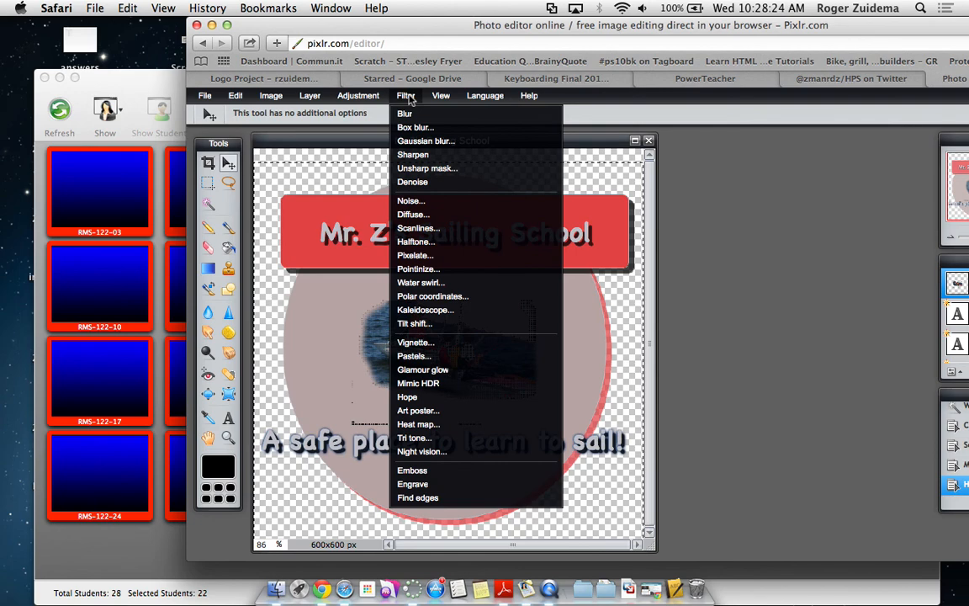
pyautogui.click(421, 283)
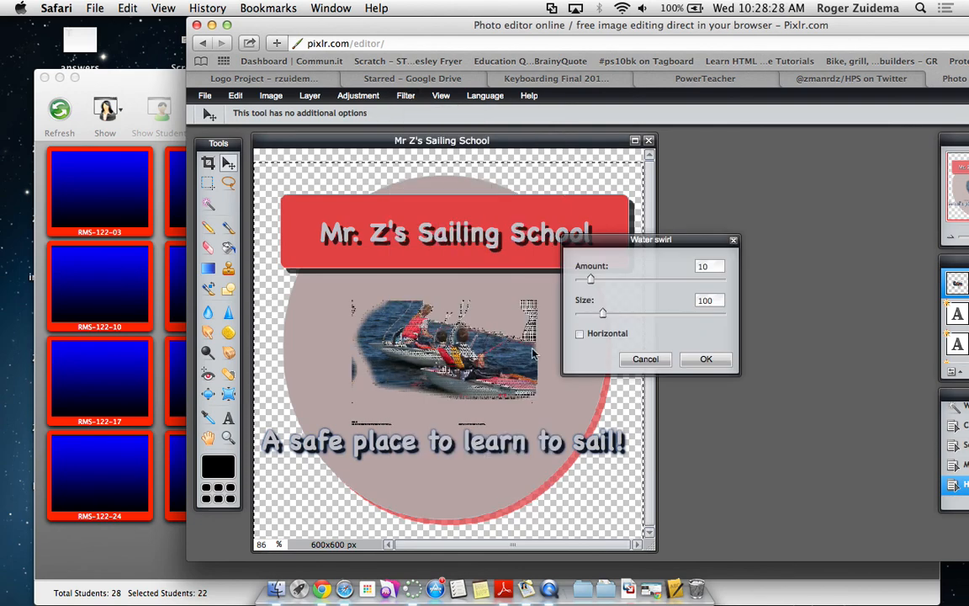
pyautogui.moveTo(605, 318); pyautogui.dragTo(668, 314)
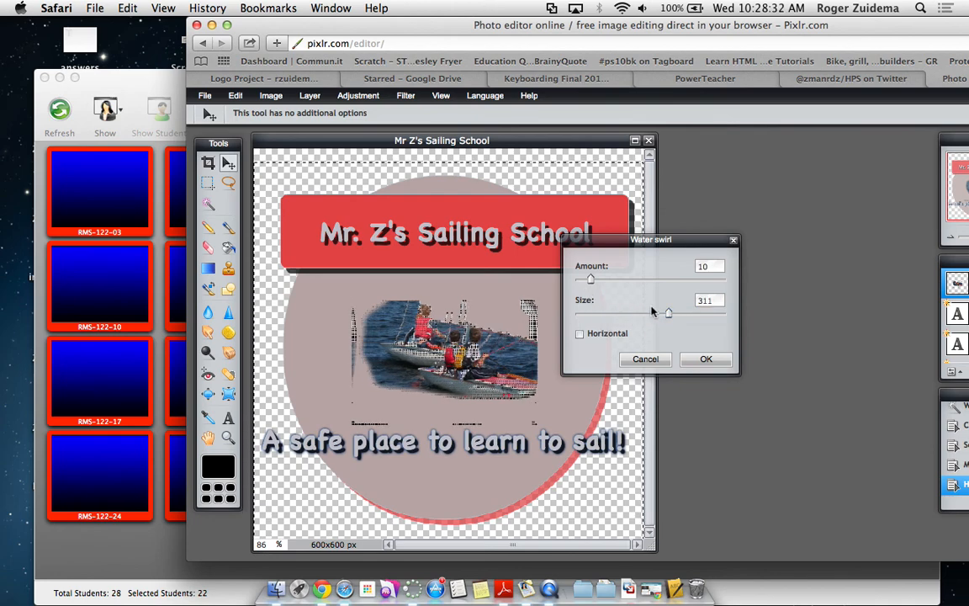
pyautogui.moveTo(589, 279); pyautogui.dragTo(637, 287)
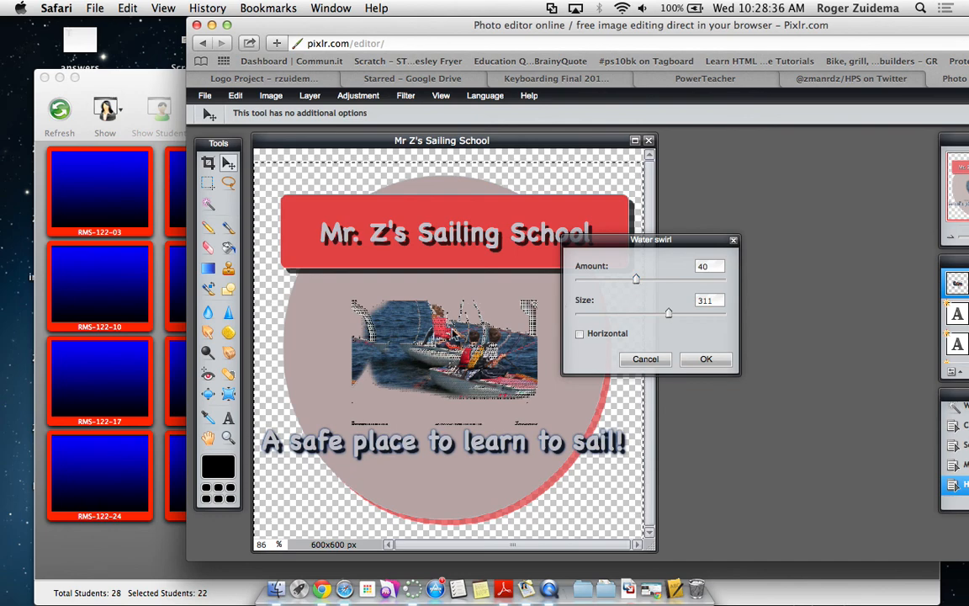
pyautogui.click(645, 360)
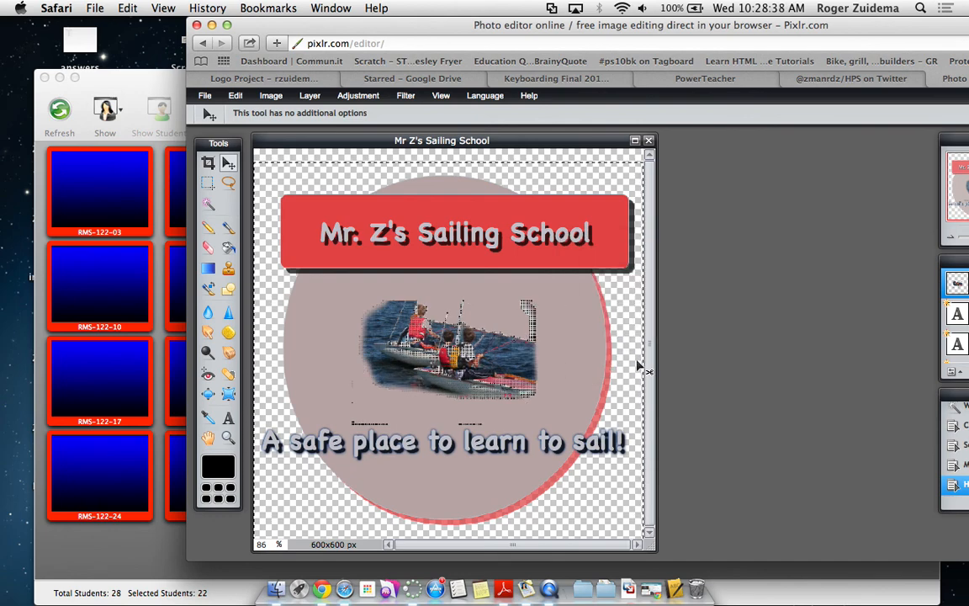